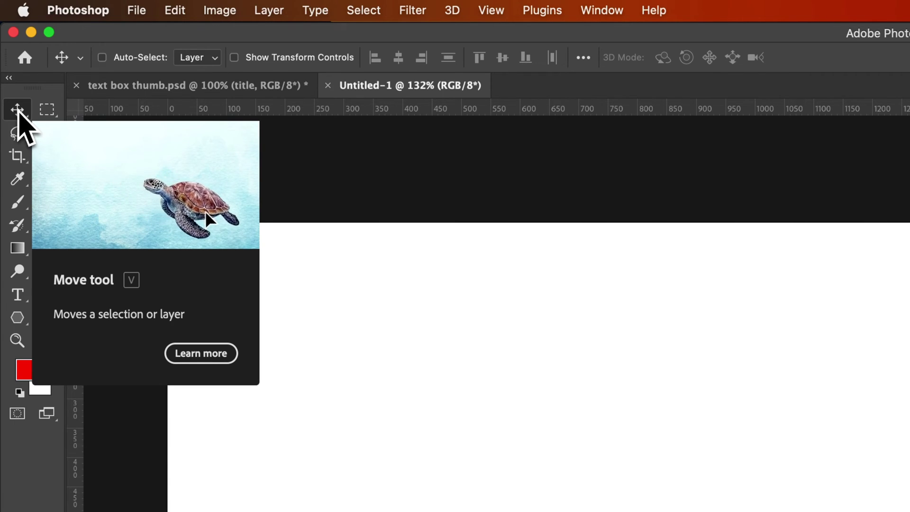
# Open Photoshop's General preferences and move the Preferences window into view.
pyautogui.click(80, 12)
pyautogui.moveTo(74, 76)
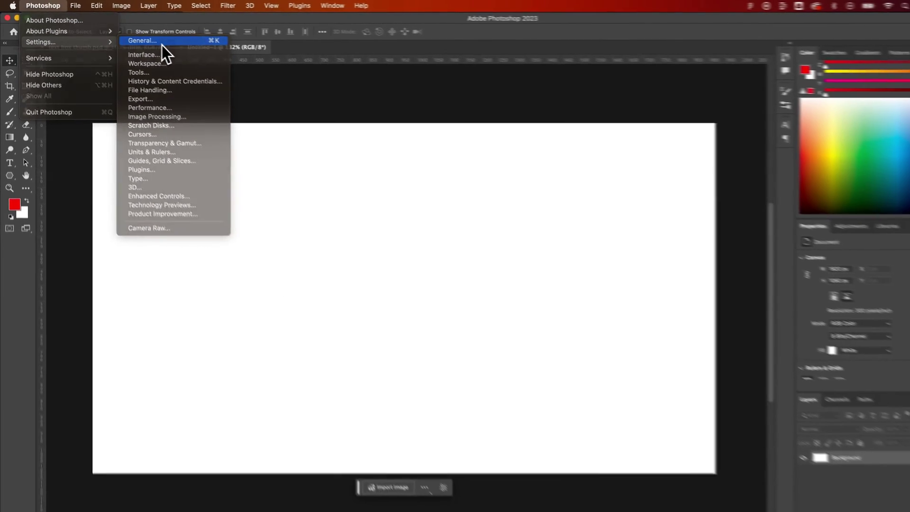
pyautogui.click(256, 74)
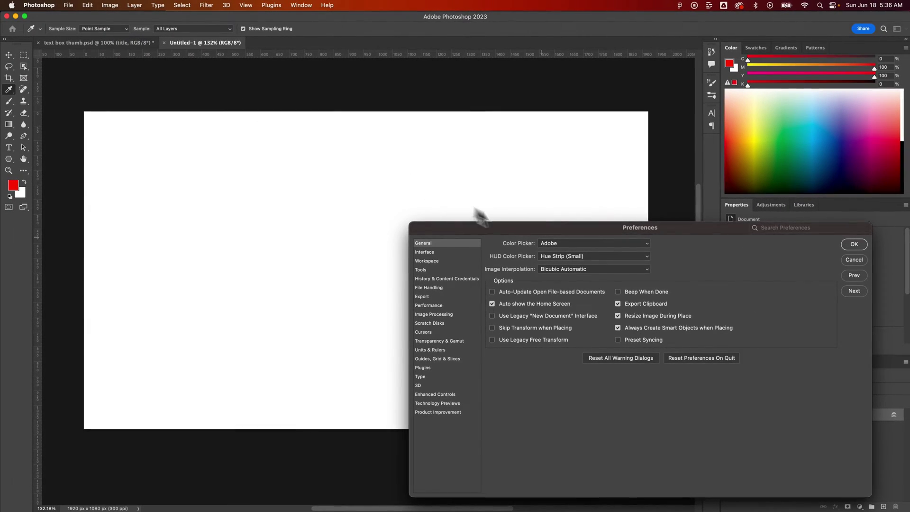
pyautogui.moveTo(544, 229); pyautogui.dragTo(333, 123)
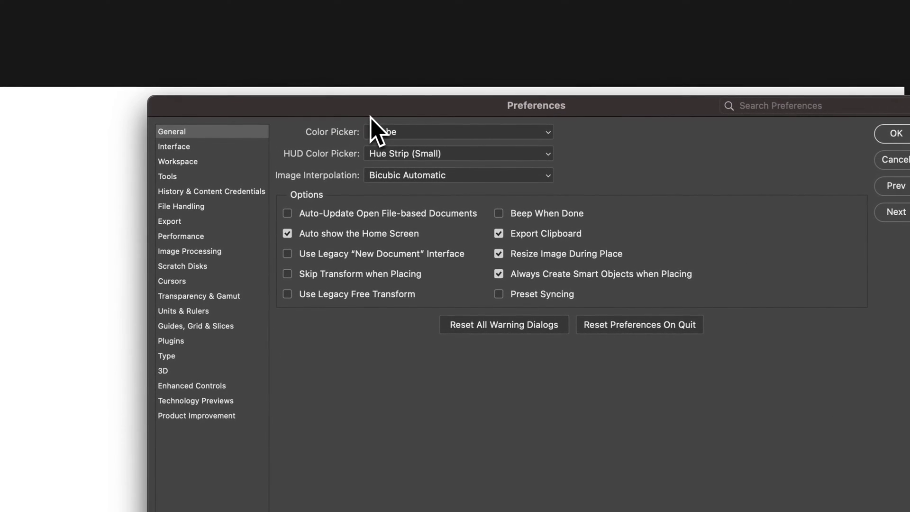
# On the Tools preferences page, uncheck Show Rich Tooltips.
pyautogui.click(179, 177)
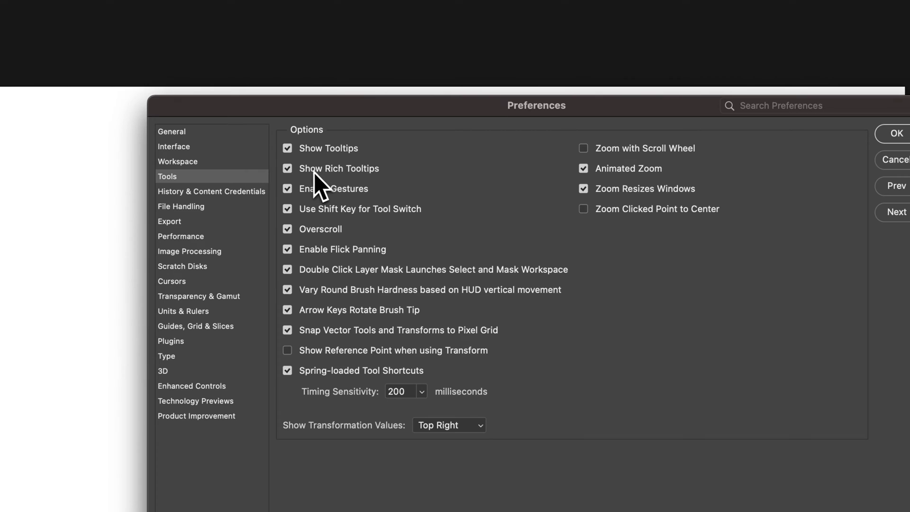
pyautogui.click(287, 169)
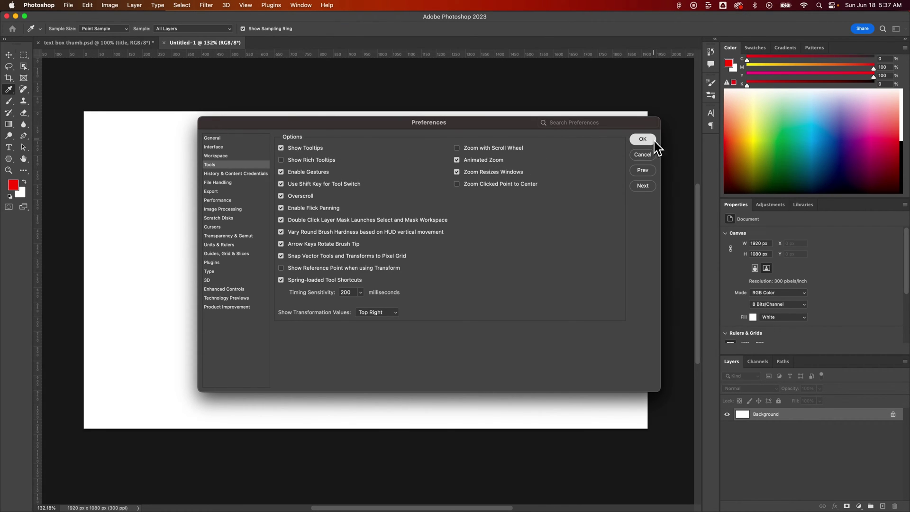
# Accept the preferences with OK and check the Move tool's tooltip.
pyautogui.click(641, 140)
pyautogui.click(8, 55)
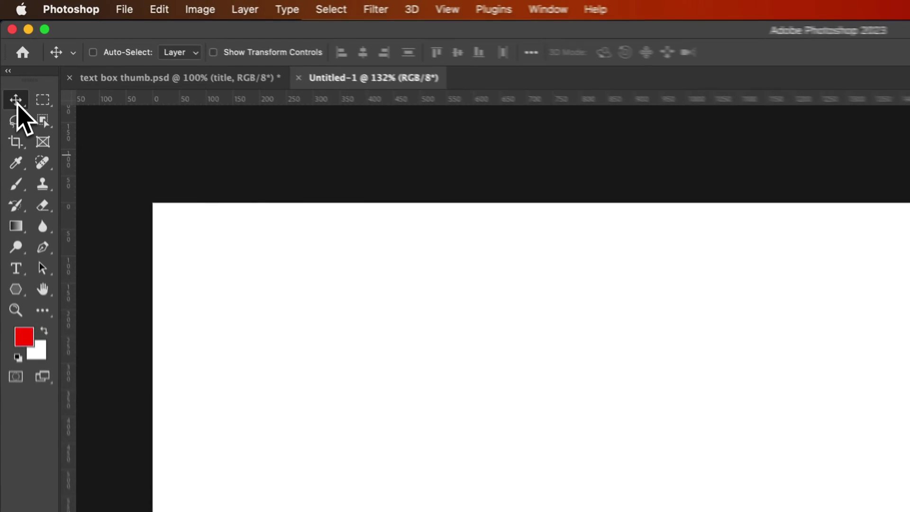